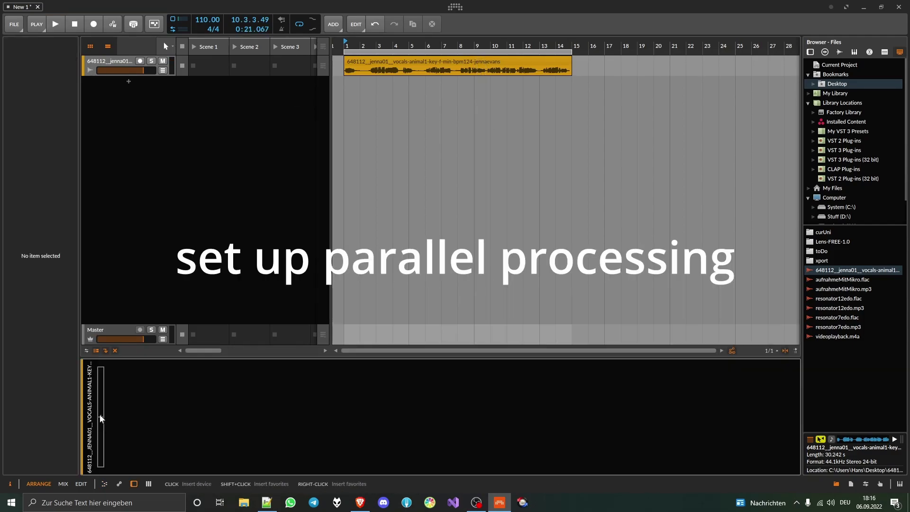
Insert an FX Layer on the vocal track and add Graillon 2 as a layer inside it.
click(99, 414)
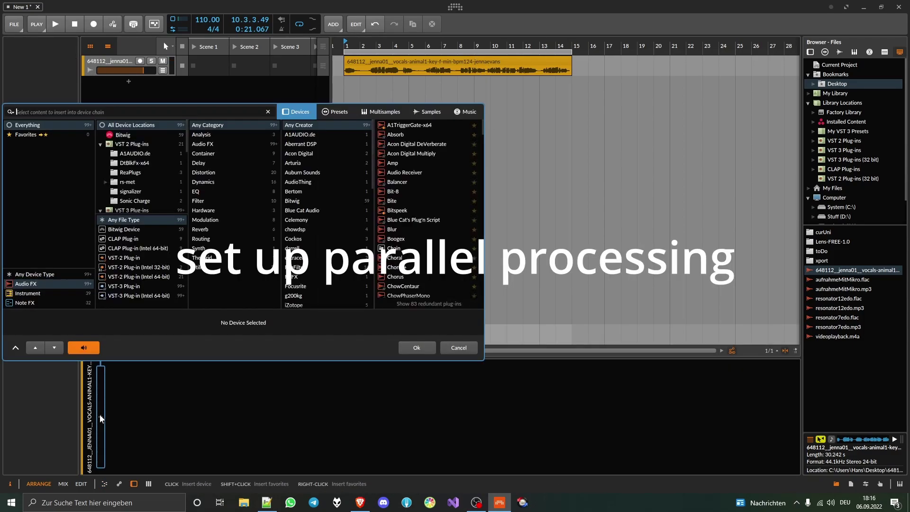
text(layer)
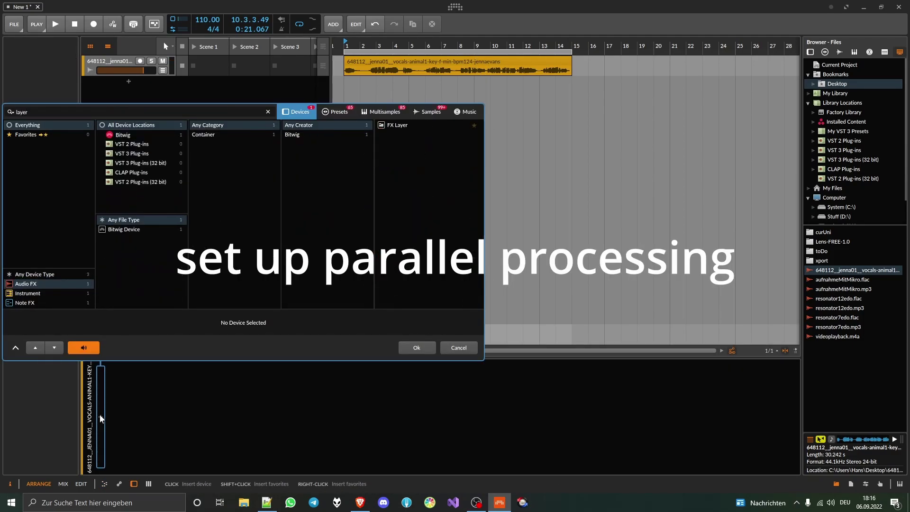
double_click(397, 125)
click(229, 413)
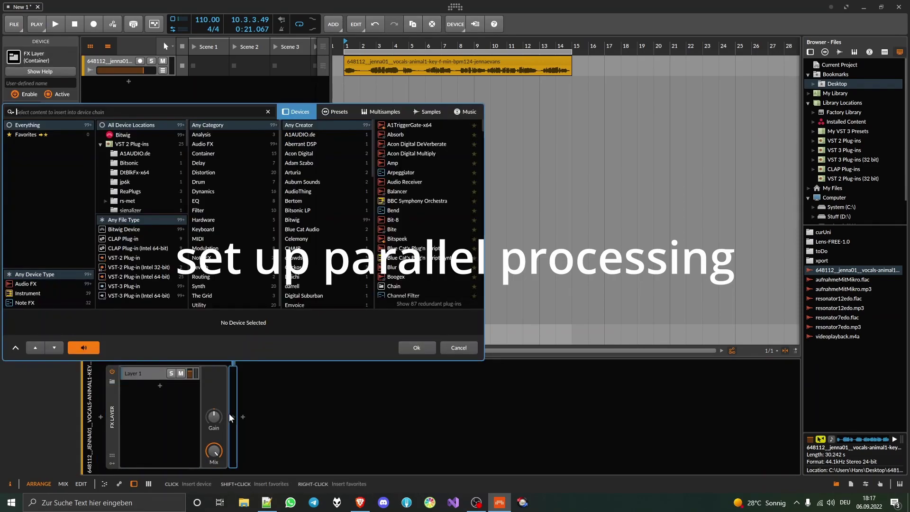
text(grail)
double_click(403, 124)
During playback, exclude the white-key notes from Graillon 2's pitch correction and adjust its Smooth amount.
key(space)
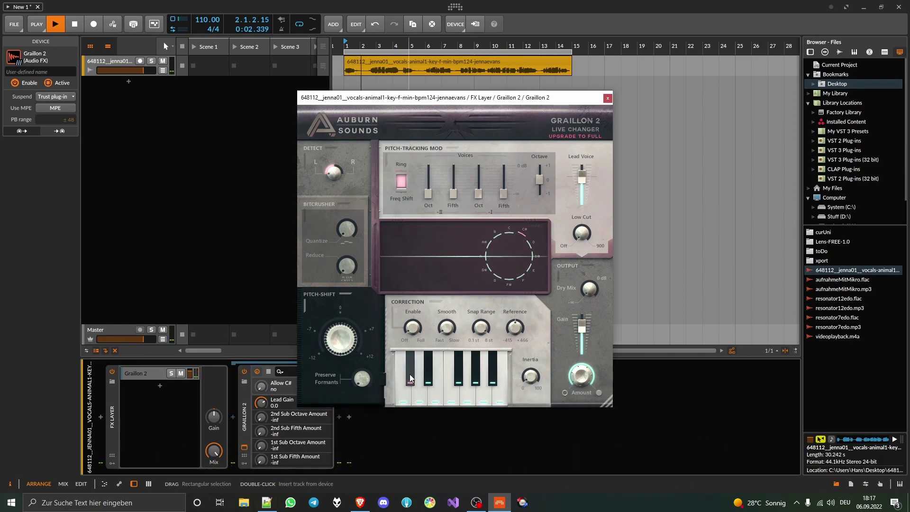
click(403, 394)
click(419, 396)
click(435, 397)
click(451, 398)
click(467, 398)
click(483, 399)
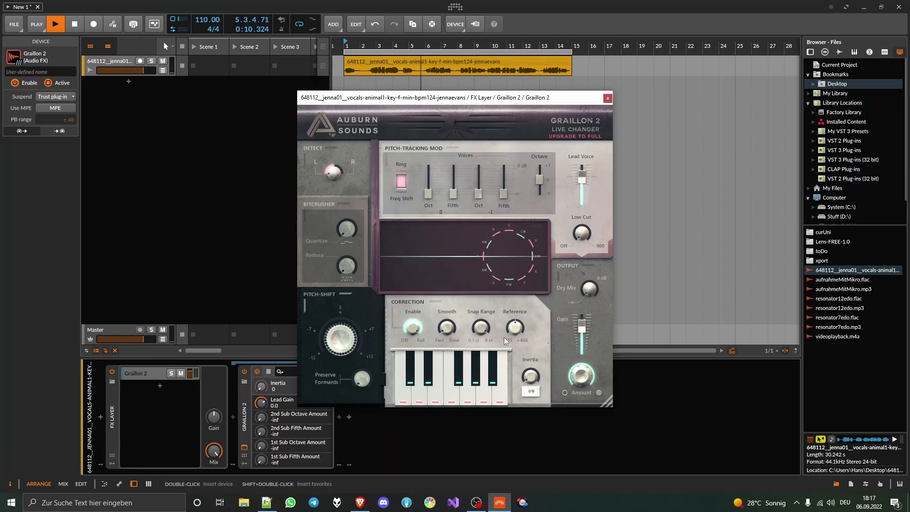
drag(448, 316, 450, 290)
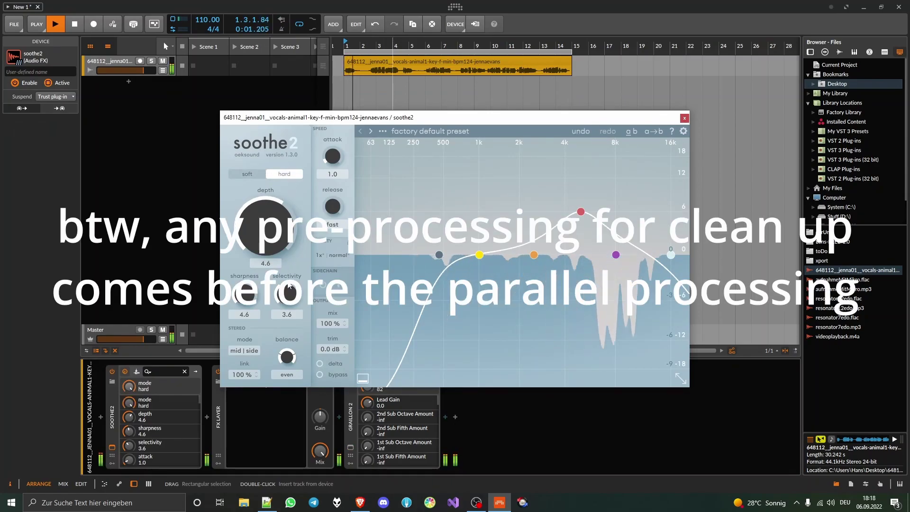
Set soothe2's sharpness to 5.7, selectivity to 5.1, attack to 2.1 and release to 3.6, and lower its depth and mix.
drag(289, 284, 263, 277)
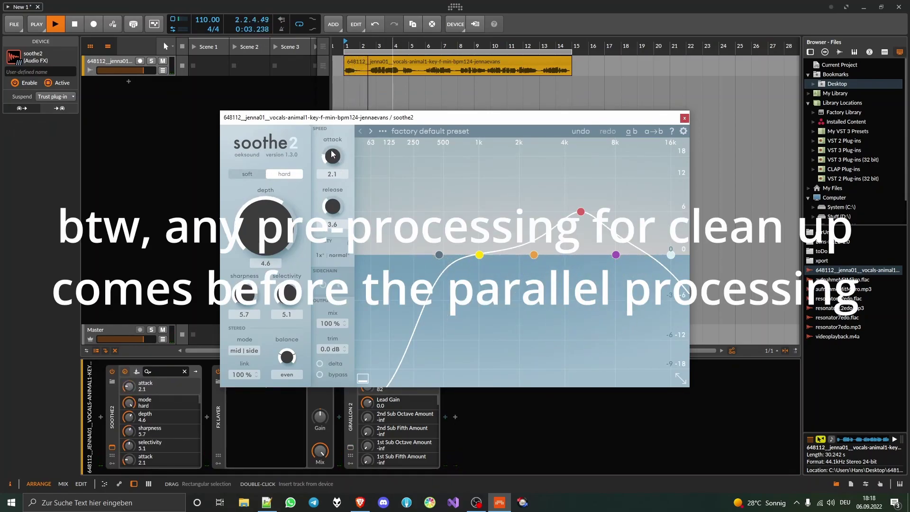
drag(268, 229, 270, 247)
drag(329, 329, 336, 413)
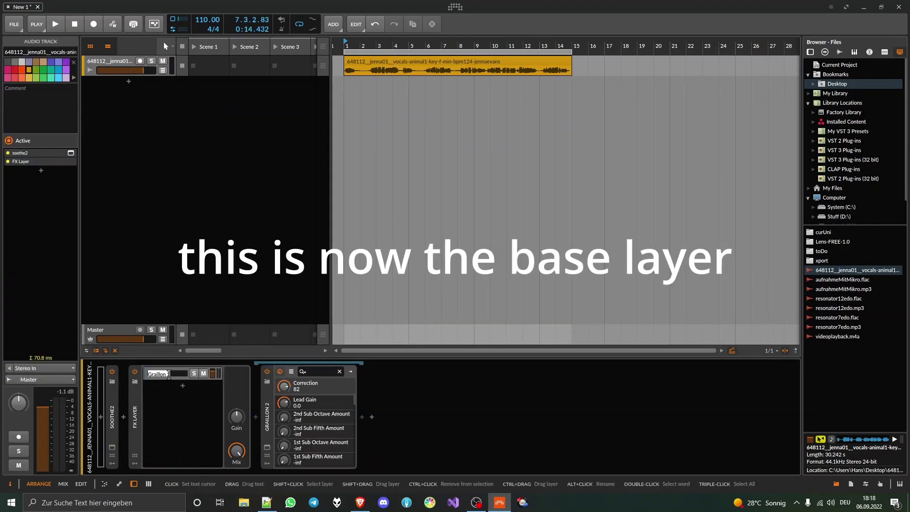
Rename the Graillon 2 layer as "base" and duplicate it as a layer named "base +4".
text(base)
key(Return)
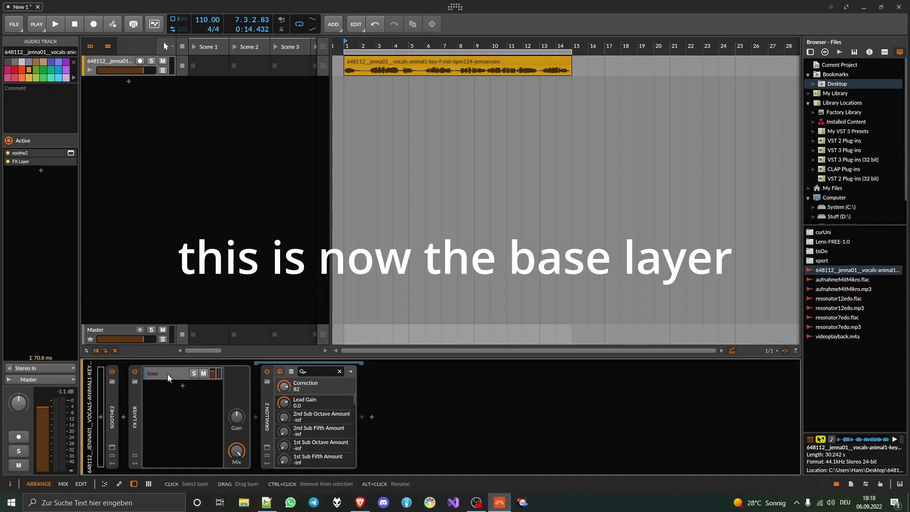
click(166, 372)
key(ctrl+d)
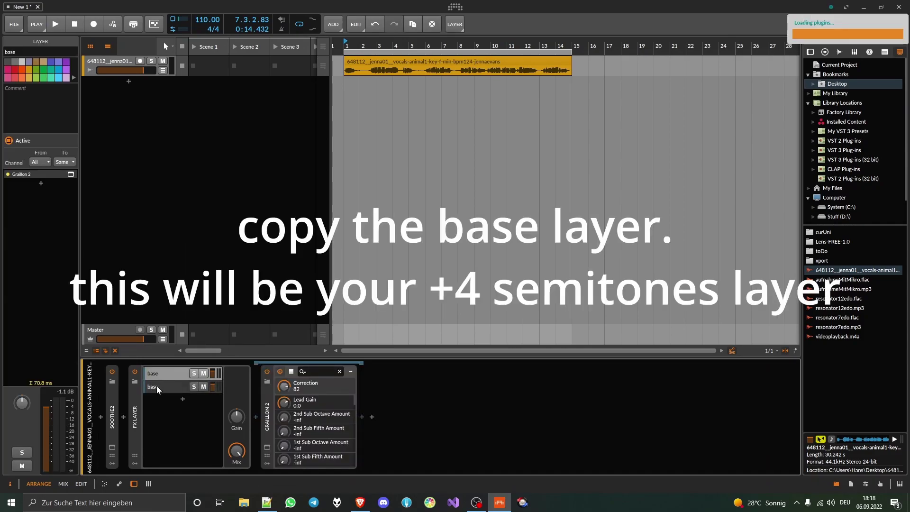
double_click(160, 388)
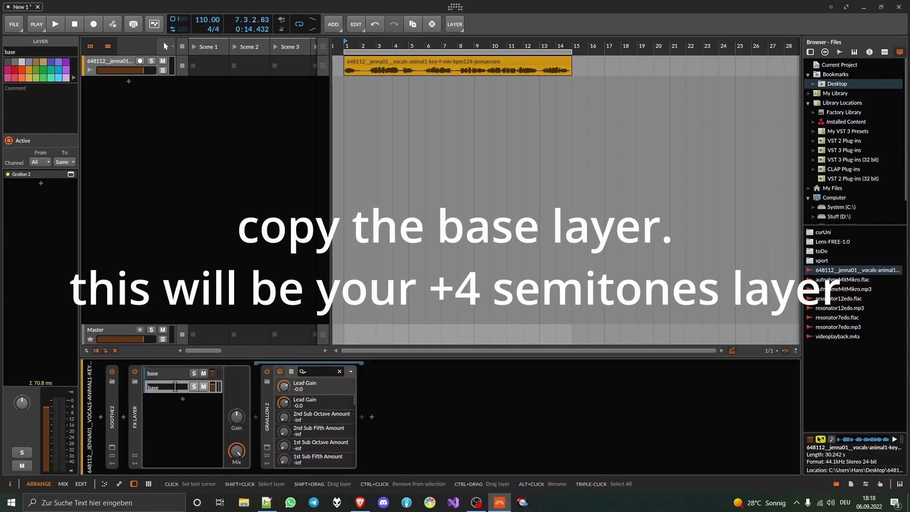
text(+4)
key(Return)
Duplicate the "base +4" layer and rename the copy as "base +7".
key(ctrl+d)
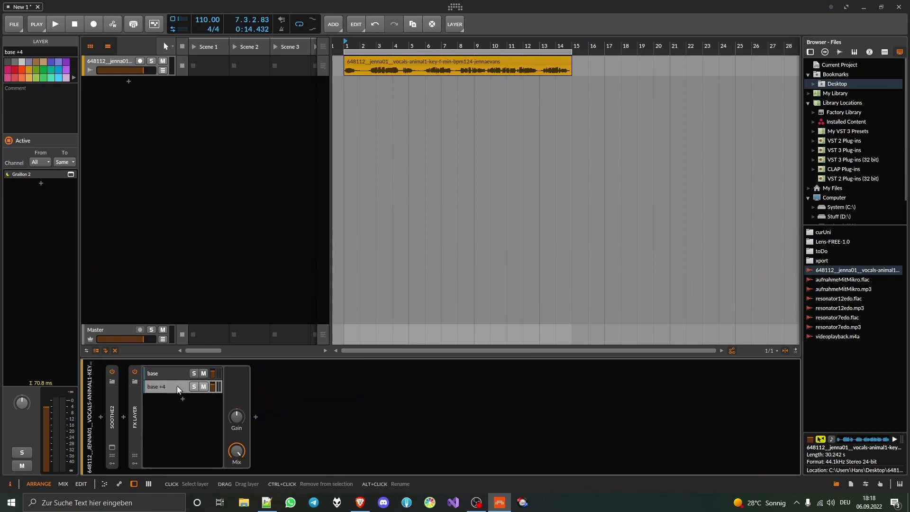
double_click(164, 400)
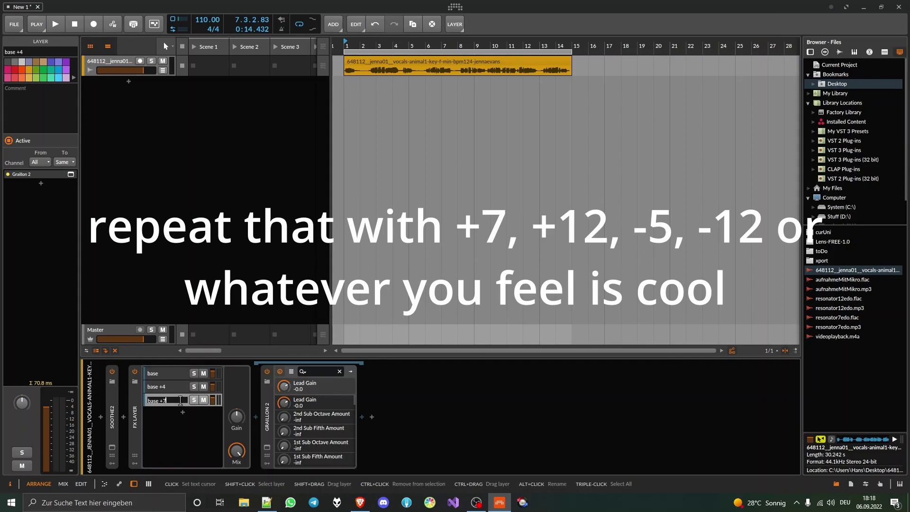
key(Return)
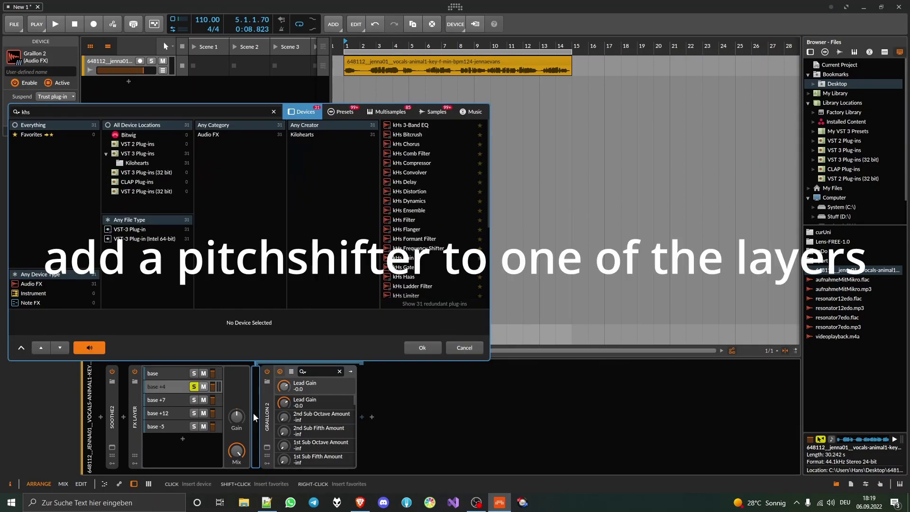
Add kHs Pitch Shifter before Graillon 2 on the base +4 layer and raise its pitch to +4.00 semitones during playback.
text(t)
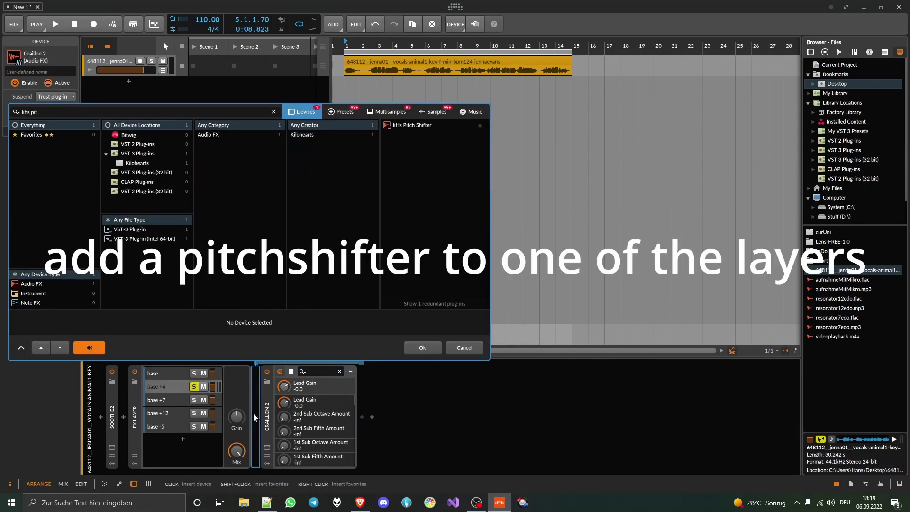
double_click(401, 125)
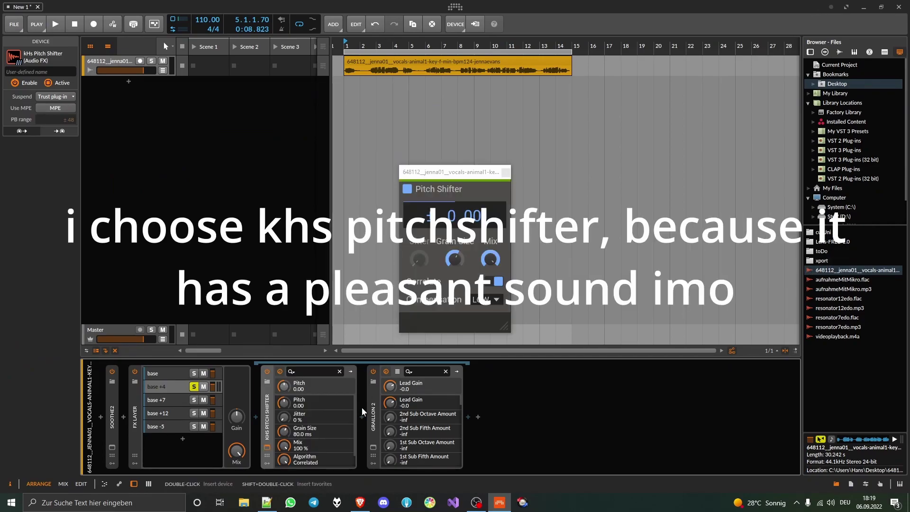
key(space)
drag(451, 216, 451, 208)
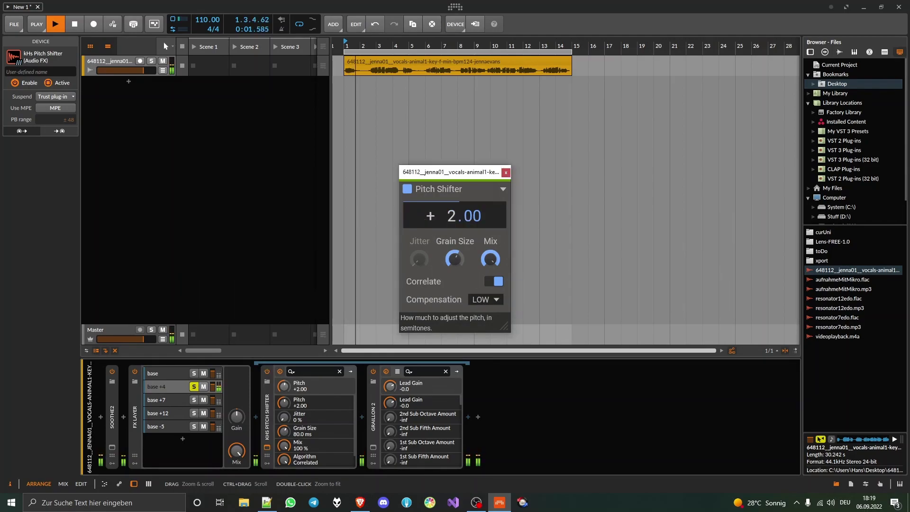
Turn off Correlate in the base +4 Pitch Shifter and set grain size to 93.6 ms, compensation to High and jitter to 13%.
click(494, 281)
drag(419, 258, 454, 251)
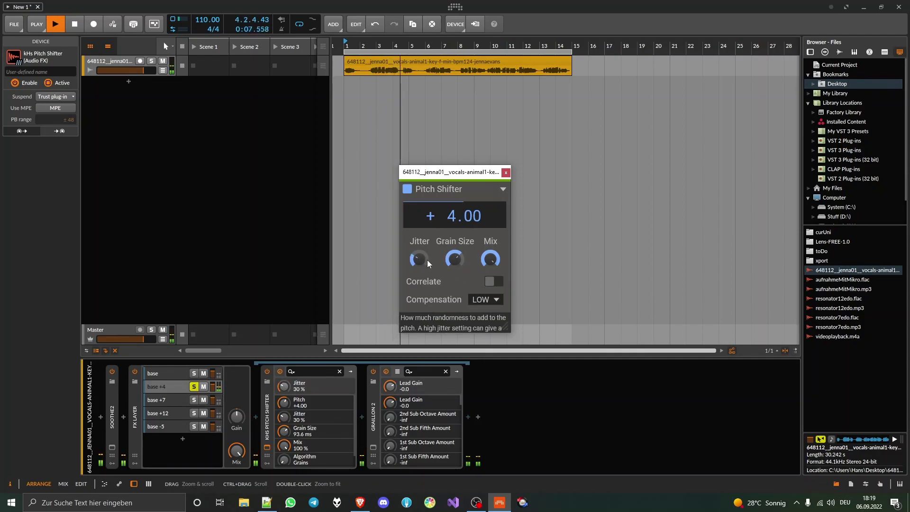
drag(419, 259, 419, 259)
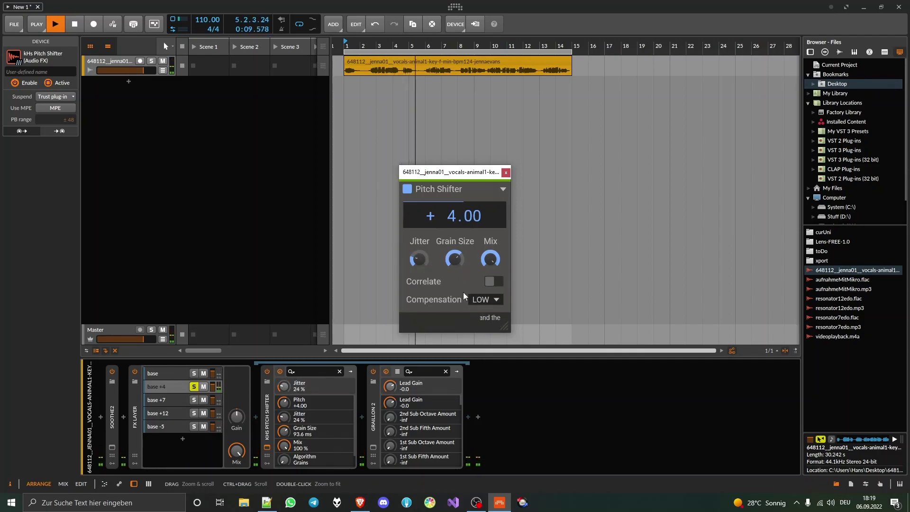
click(480, 300)
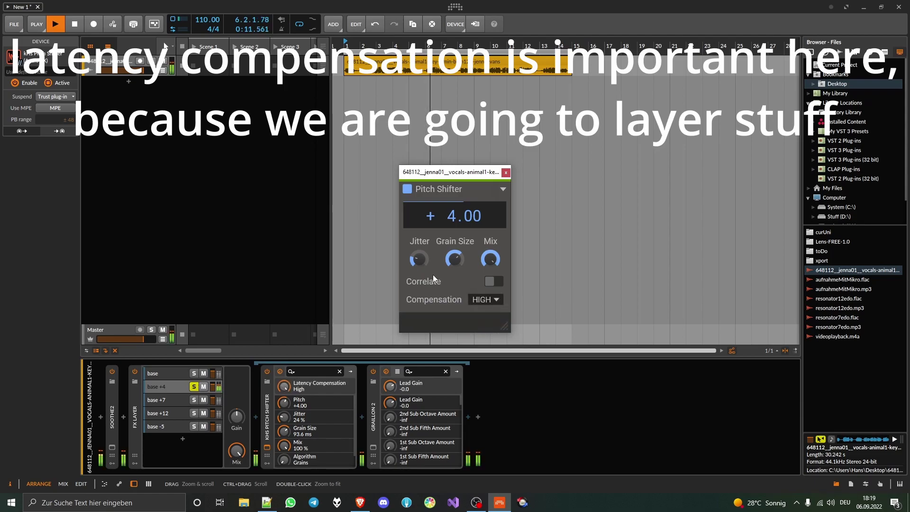
drag(419, 258, 419, 258)
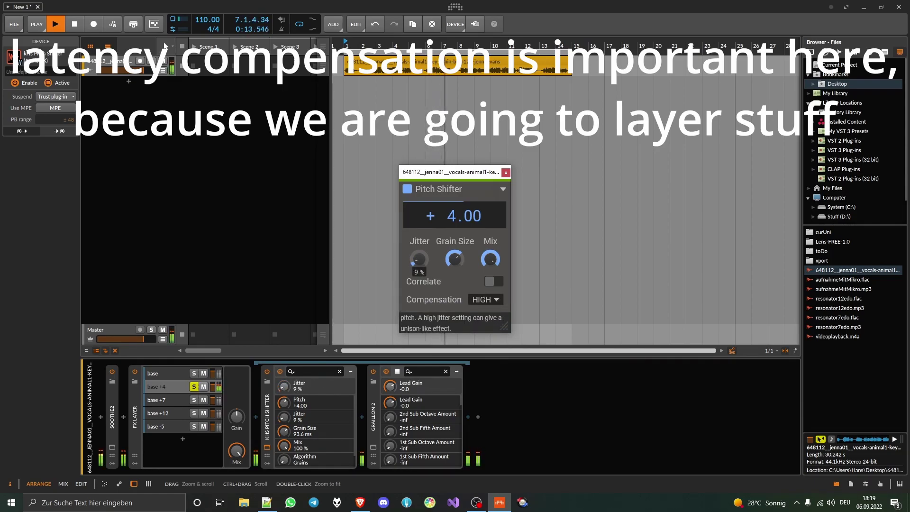
drag(419, 258, 419, 261)
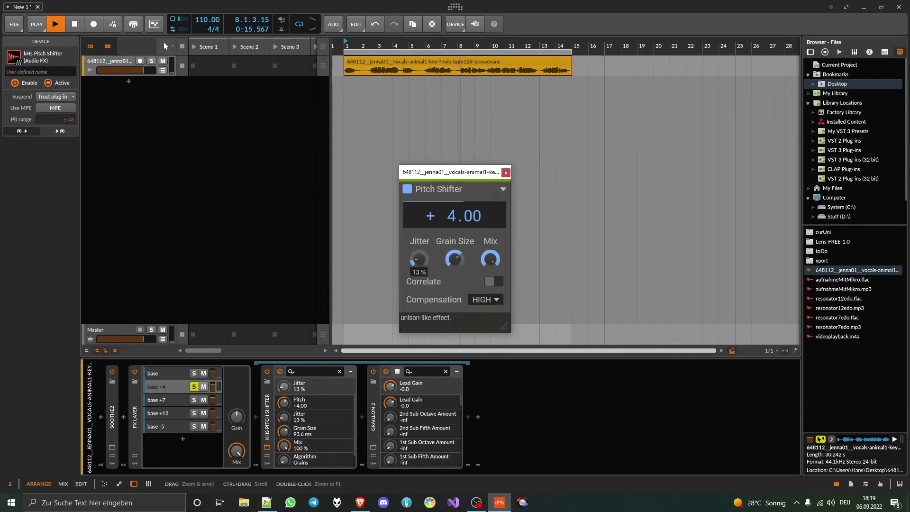
click(507, 172)
Collapse the Pitch Shifter and Graillon 2 devices and add a Compressor after the FX Layer.
double_click(267, 412)
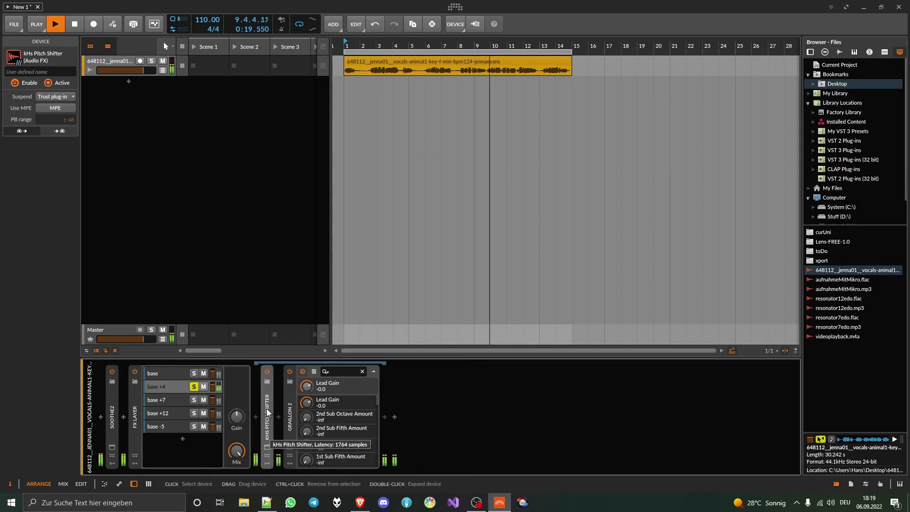
double_click(289, 413)
click(311, 416)
text(comp)
double_click(459, 126)
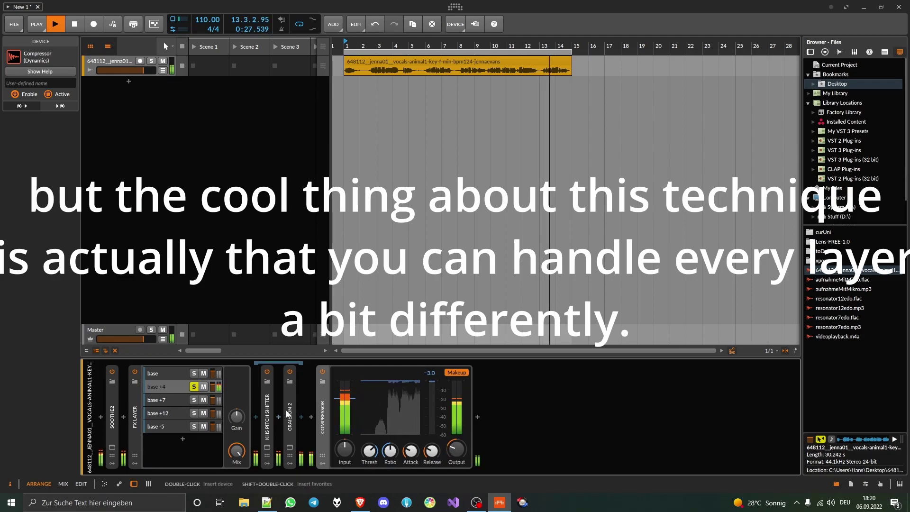
Solo the base +7 layer and copy the Pitch Shifter ahead of its Graillon 2, set to +7.00 semitones with 21% jitter.
click(268, 416)
click(194, 399)
click(172, 399)
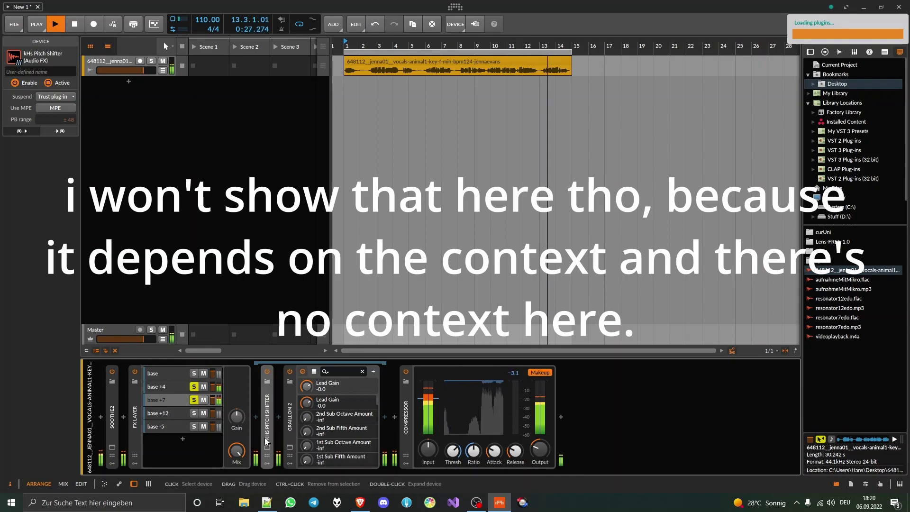
click(267, 446)
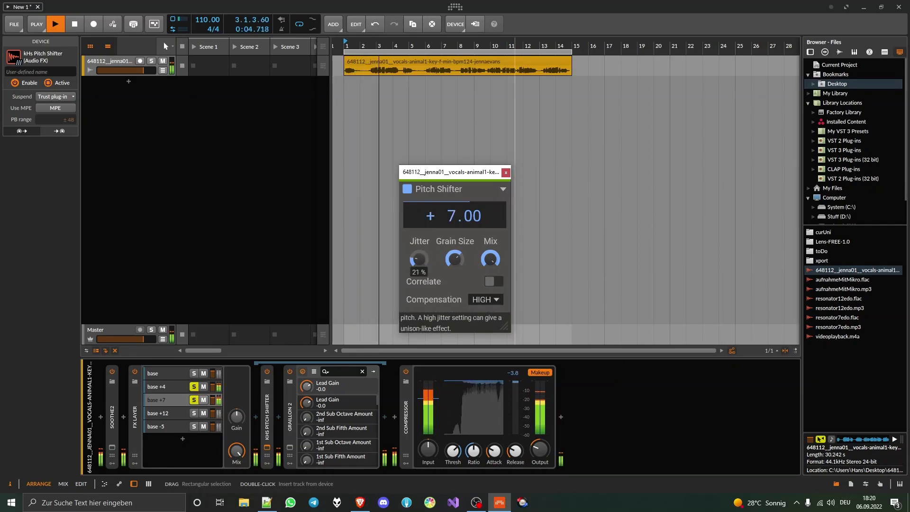
click(506, 173)
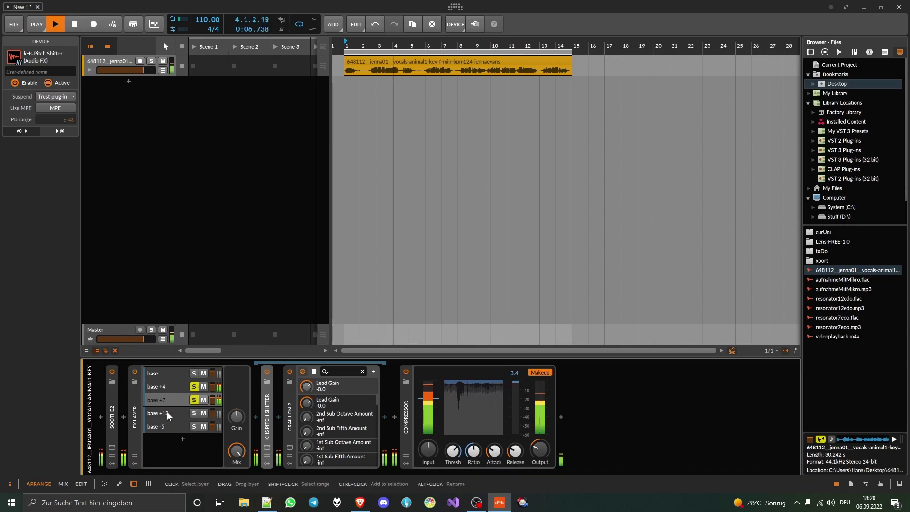
Select the base +12 layer in the FX Layer.
click(167, 412)
click(269, 414)
key(ctrl+v)
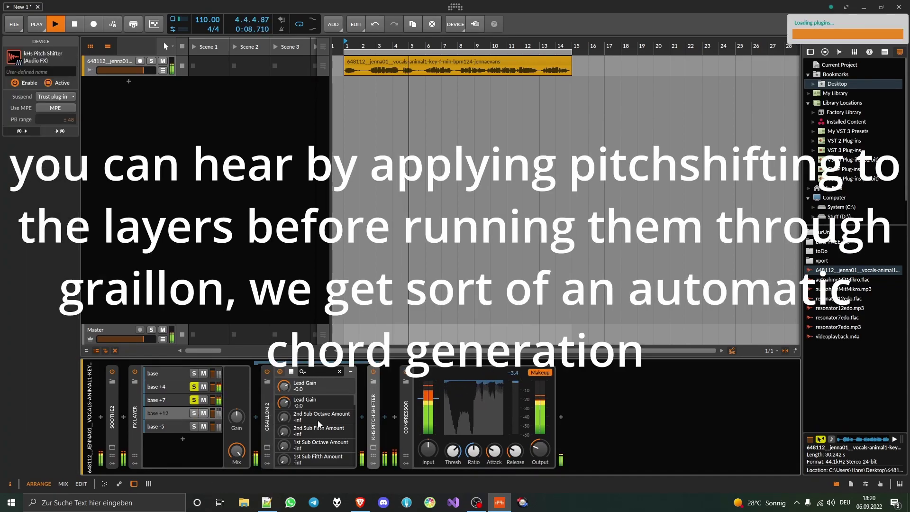
key(ctrl+z)
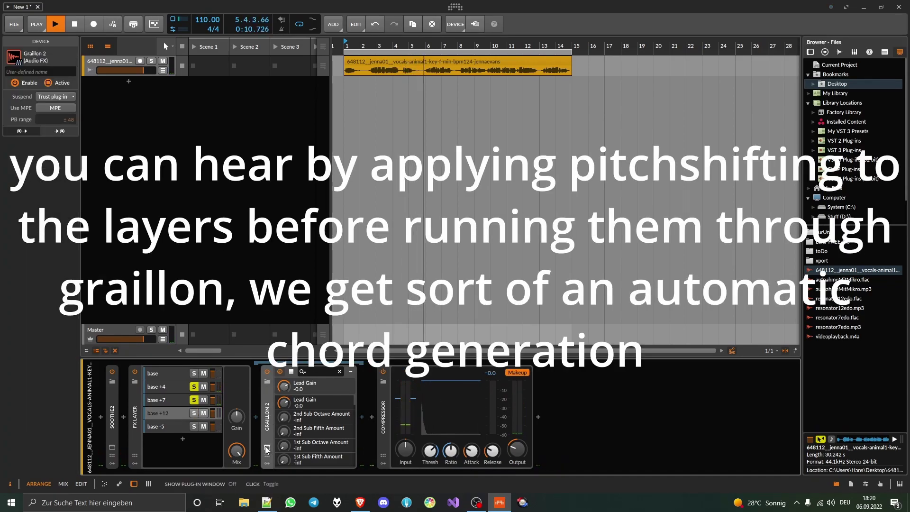
Raise the Pitch-Shift of the base +12 layer's Graillon 2 to +12 and set Preserve Formants to 100.
click(269, 450)
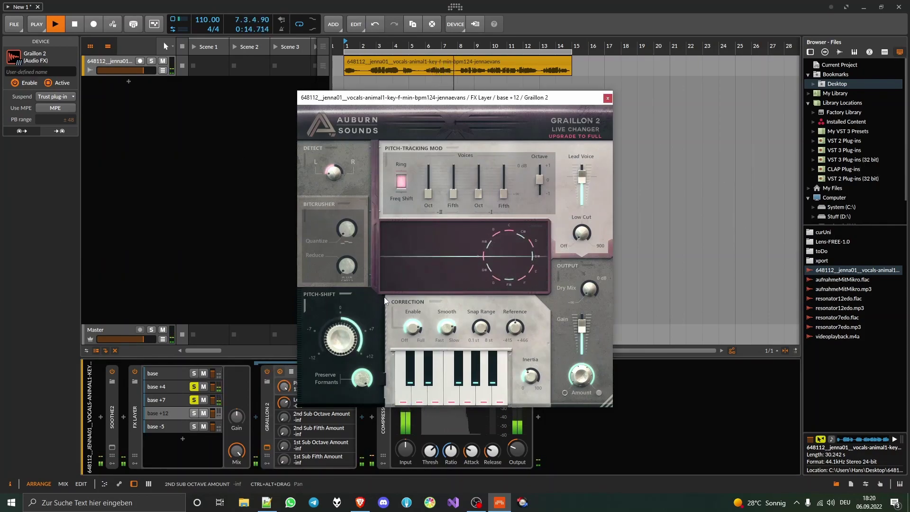
drag(362, 378, 369, 402)
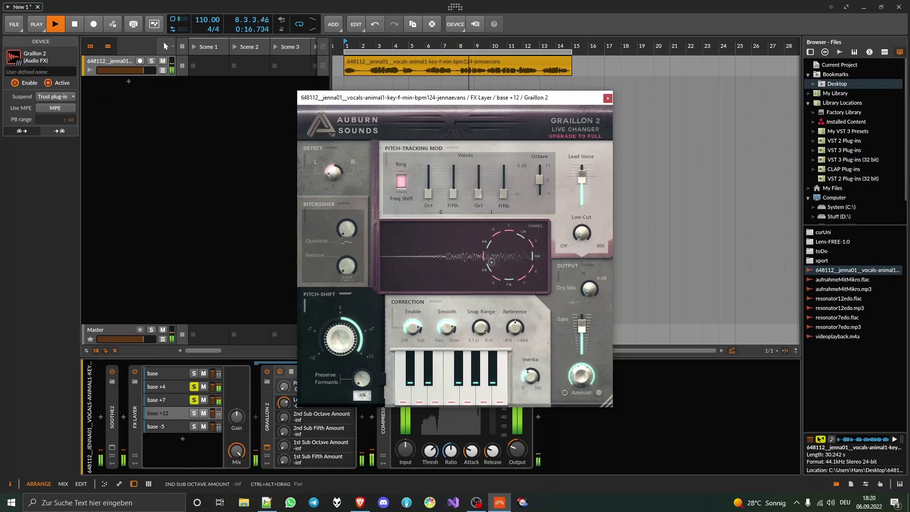
click(608, 98)
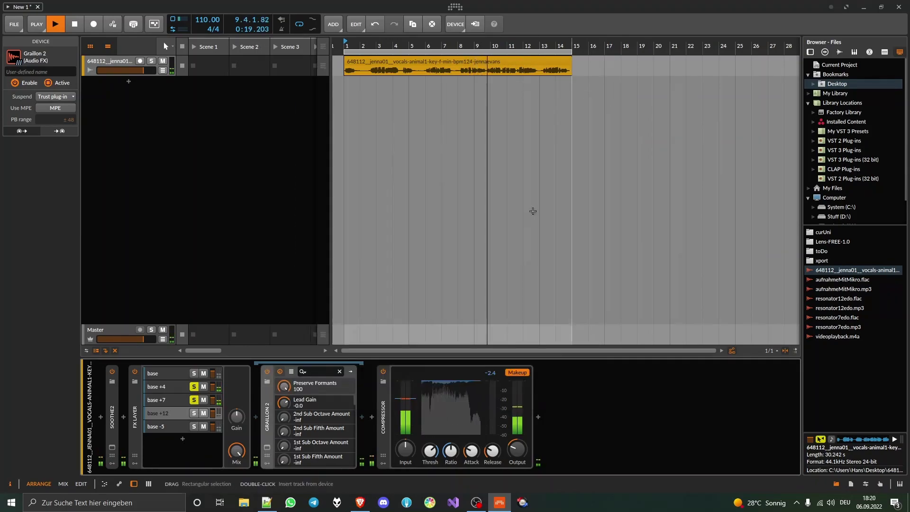
Solo the base +12 layer and lower Preserve Formants in its Graillon 2.
click(194, 413)
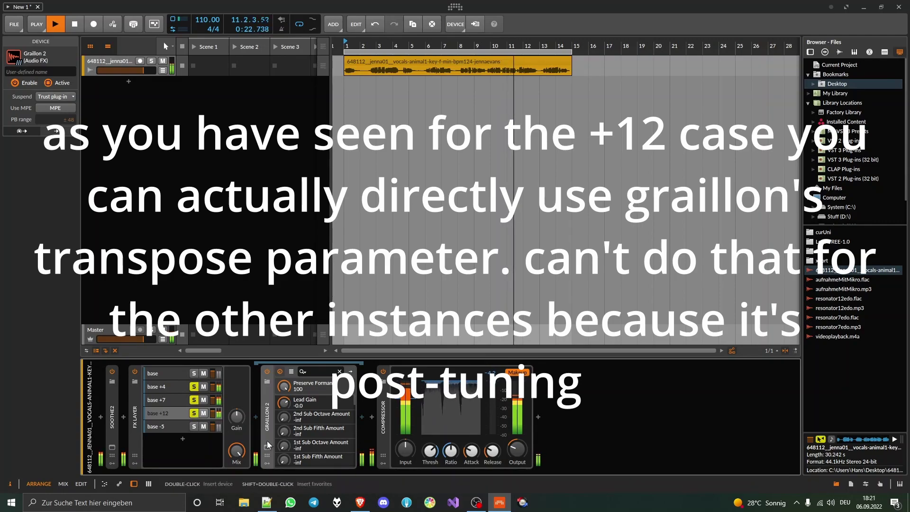
click(279, 371)
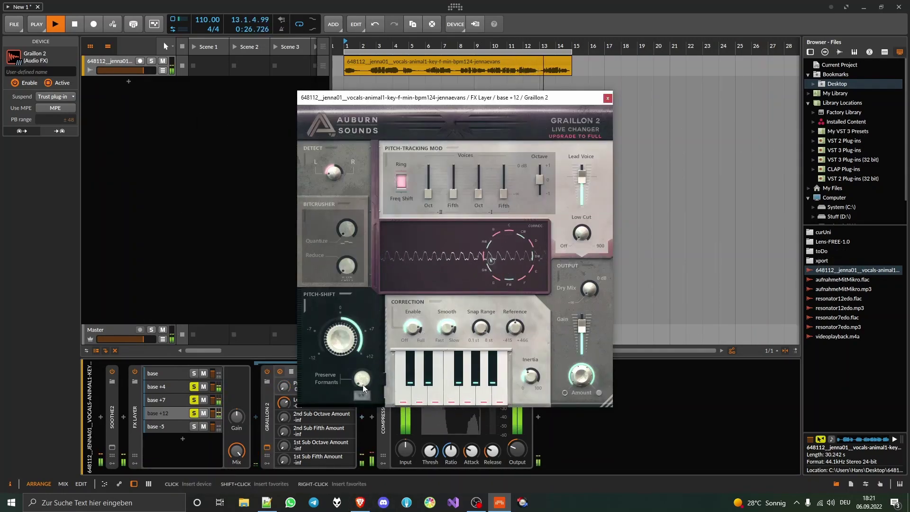
click(607, 98)
Paste the Pitch Shifter ahead of Graillon 2 in the base -5 layer, set it to -5.00 semitones and solo the layer.
click(157, 425)
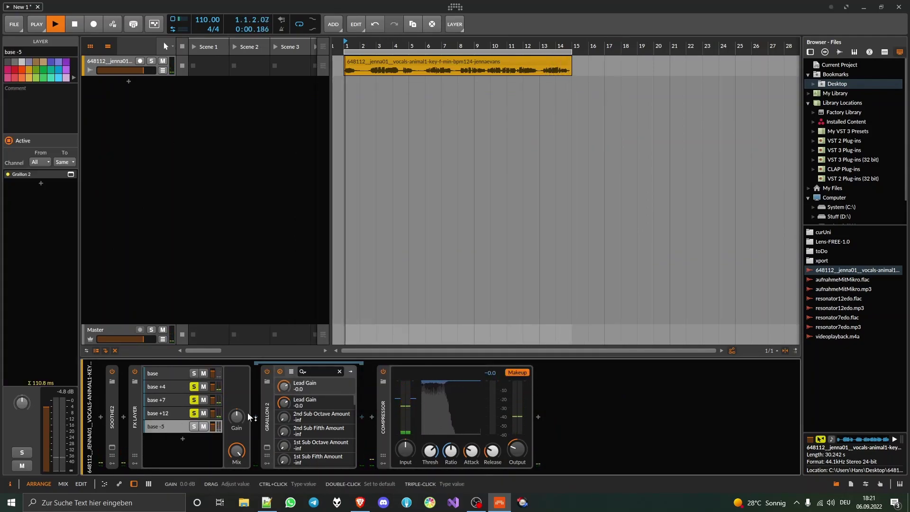
click(267, 417)
key(ctrl+v)
drag(370, 426, 266, 432)
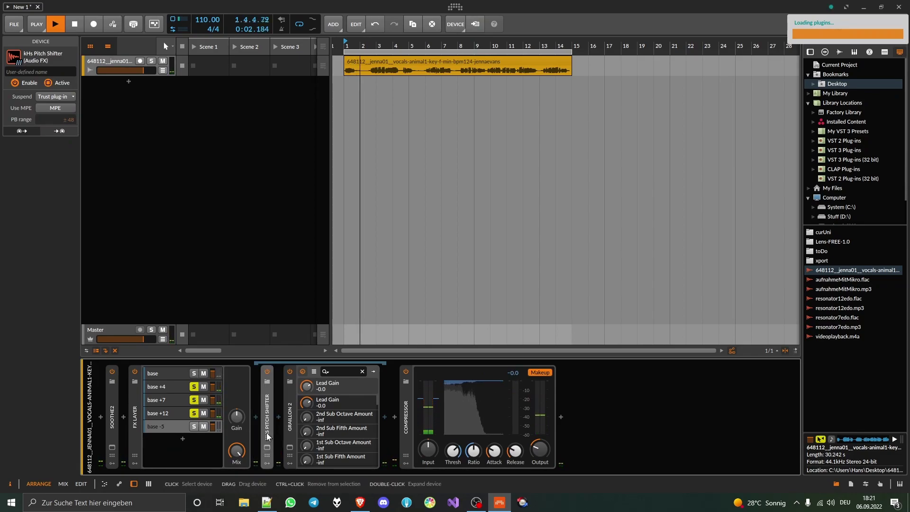
click(267, 447)
drag(453, 215, 454, 251)
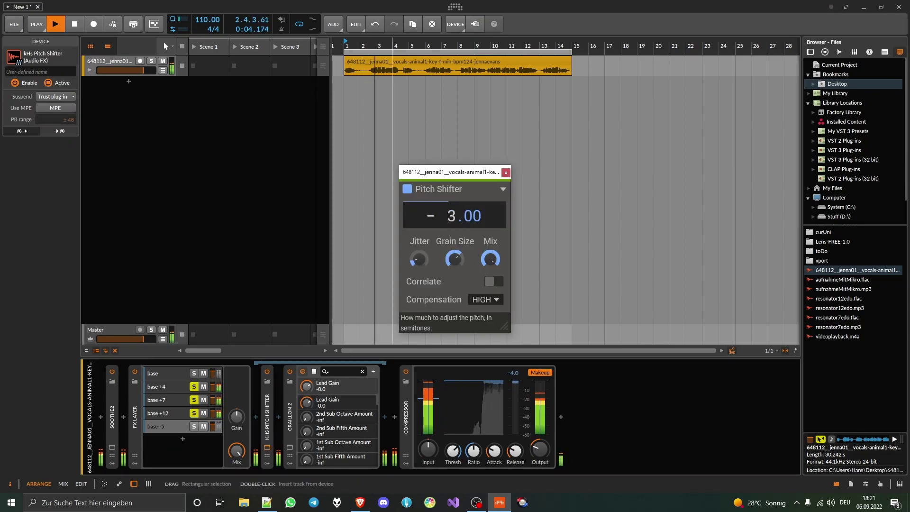
click(193, 426)
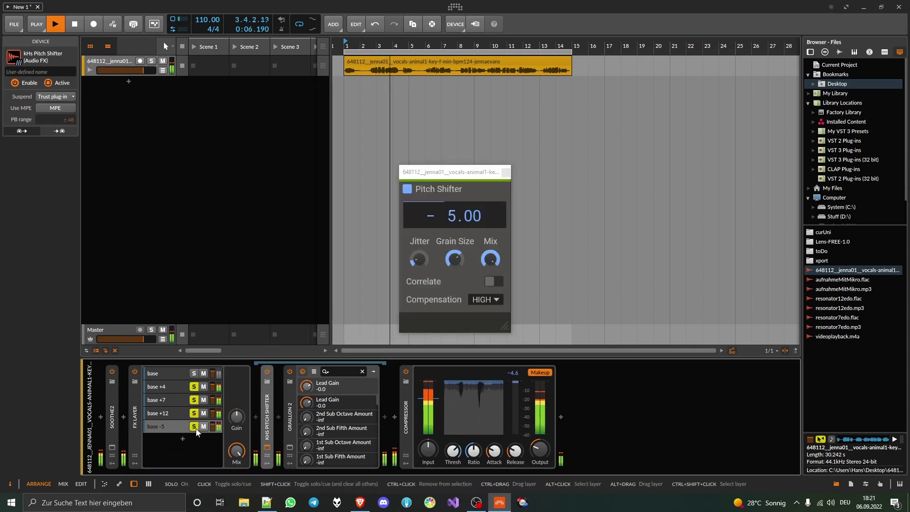
Clear the solo on the base -5, base +12, base +7 and base +4 layers and close the Pitch Shifter window.
click(194, 426)
click(195, 412)
click(194, 399)
click(194, 386)
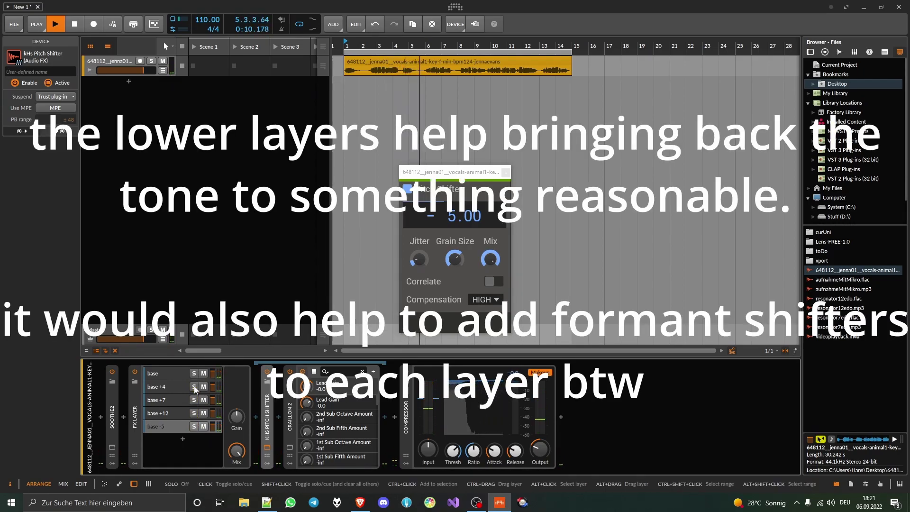
click(505, 172)
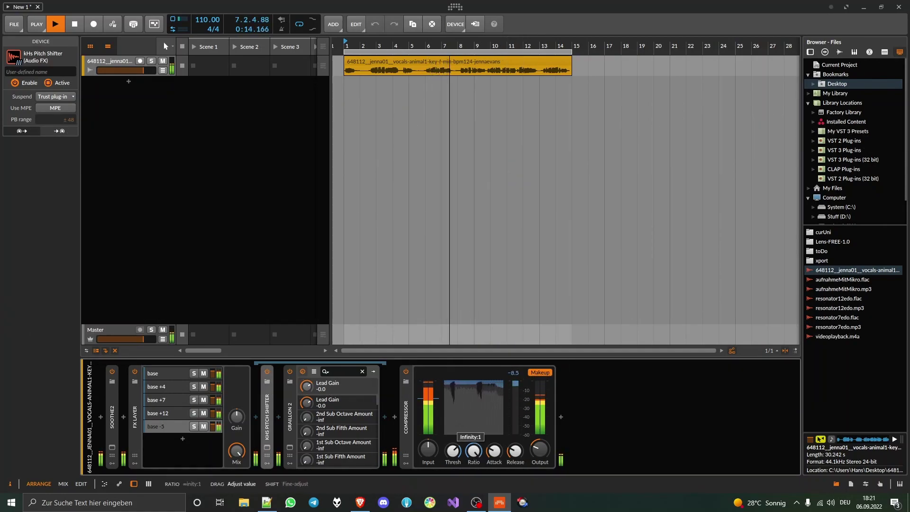
Set the Compressor's ratio to Infinity:1, raise its attack and set the output gain to -10.2 dB.
drag(494, 450, 515, 408)
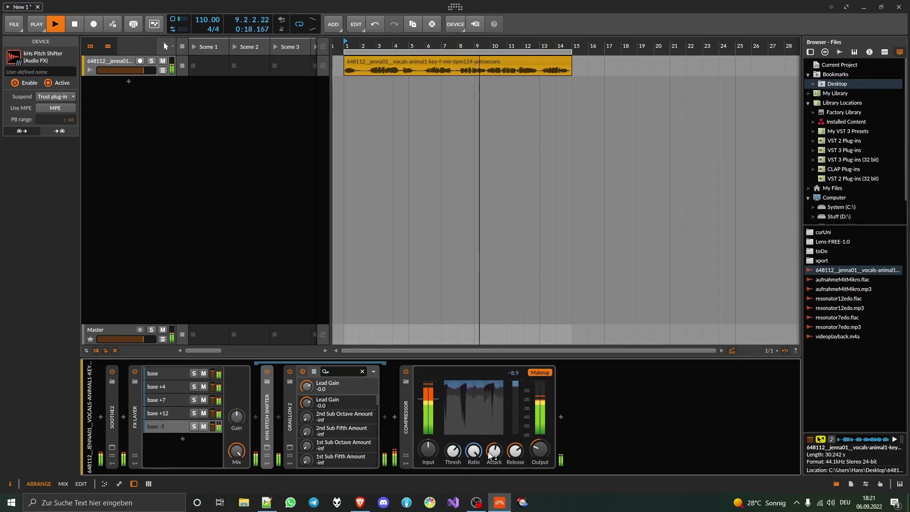
drag(540, 449, 540, 462)
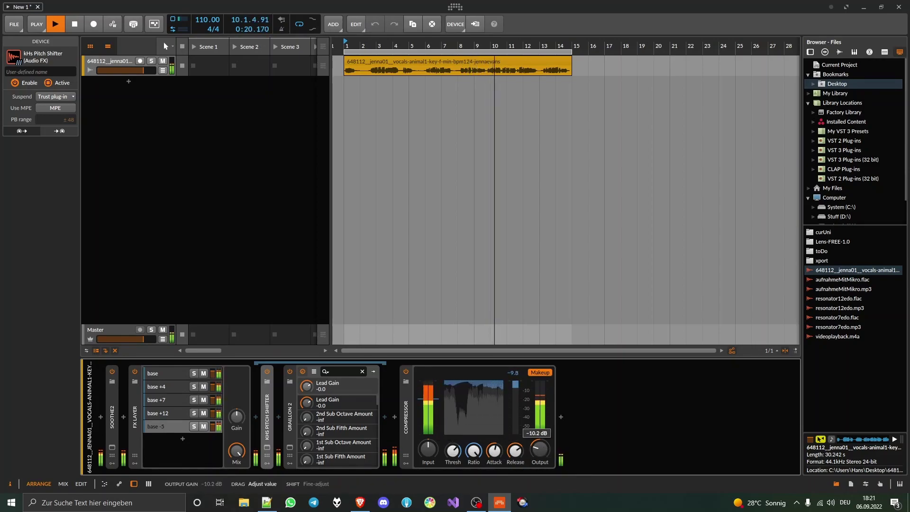
Insert a Chain after Soothe2, move the FX Layer and Compressor into it, and compare the sound with the Chain bypassed and enabled.
click(123, 417)
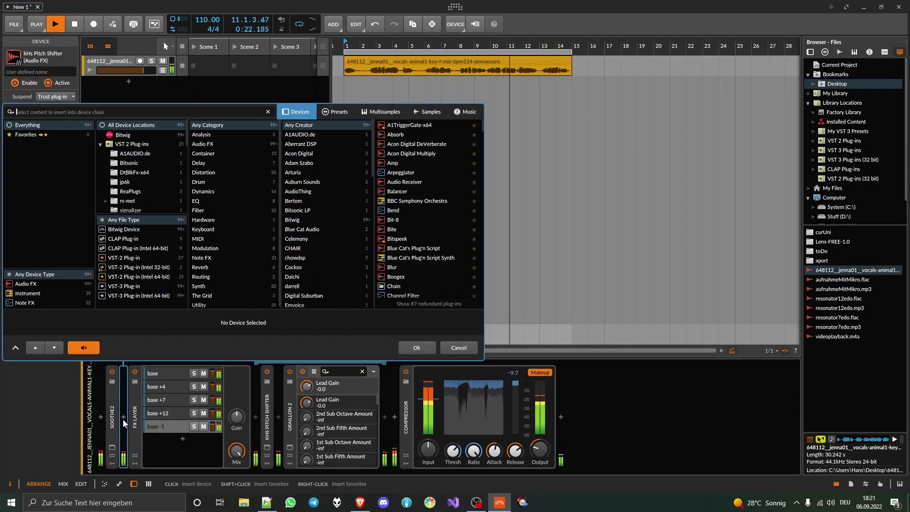
text(chain)
double_click(394, 125)
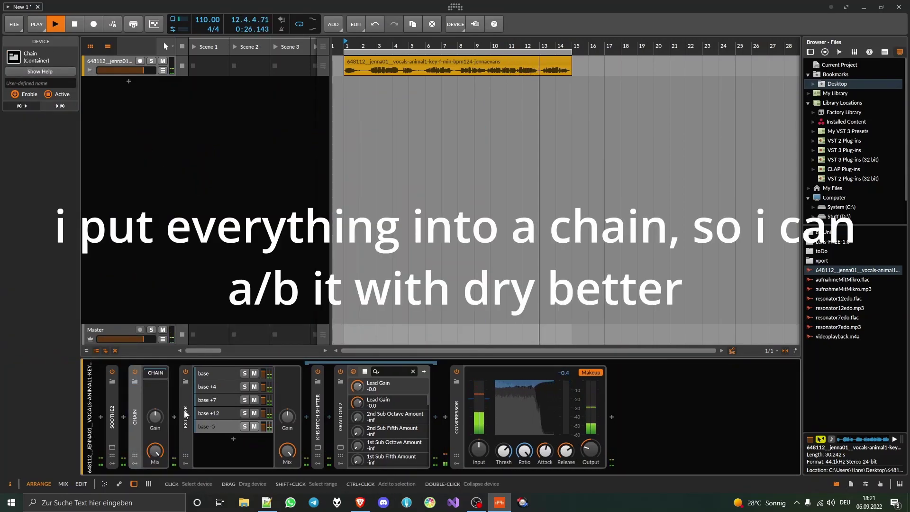
double_click(185, 413)
ctrl+click(190, 409)
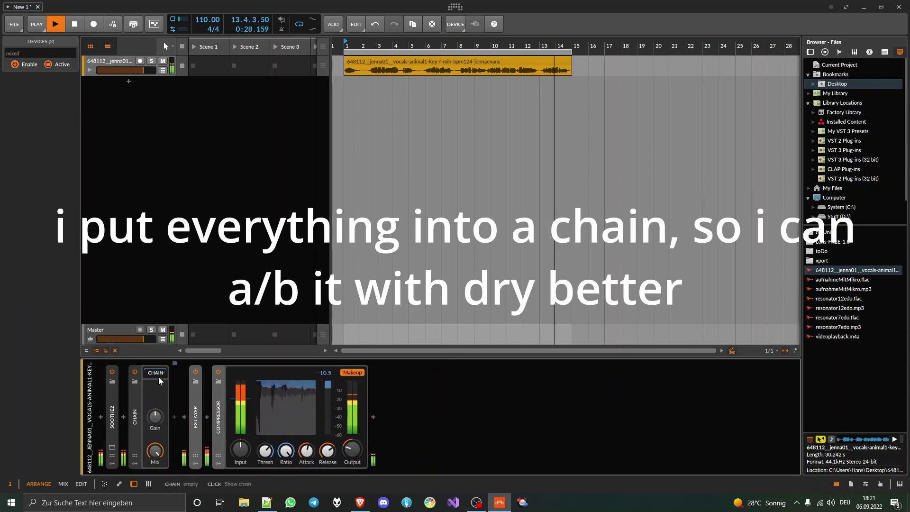
drag(194, 413, 174, 409)
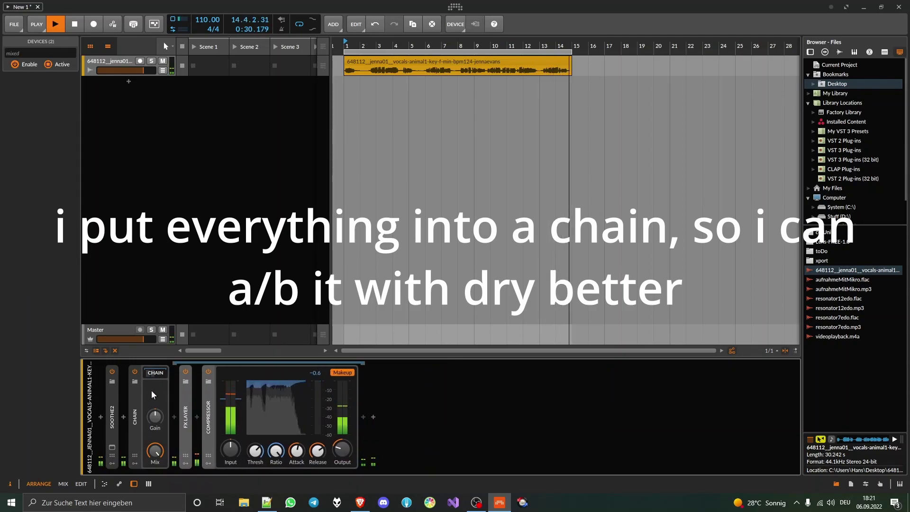
click(135, 372)
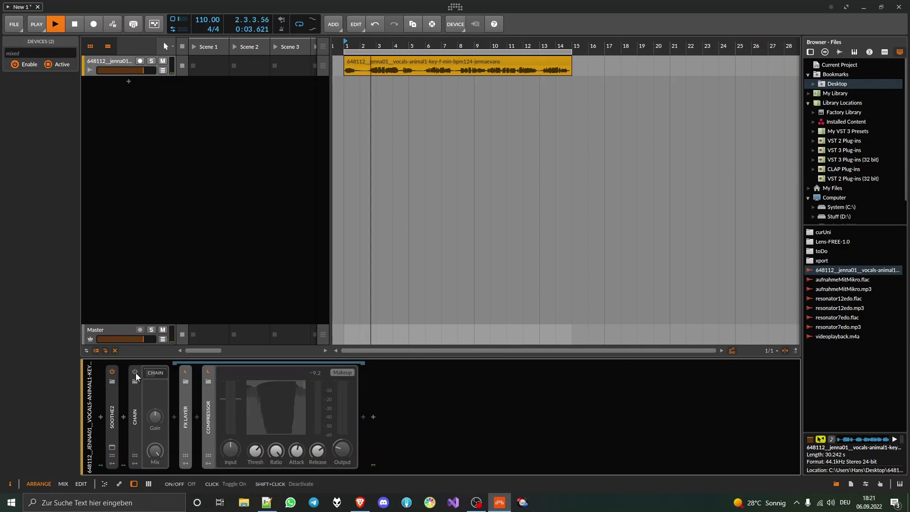
click(135, 372)
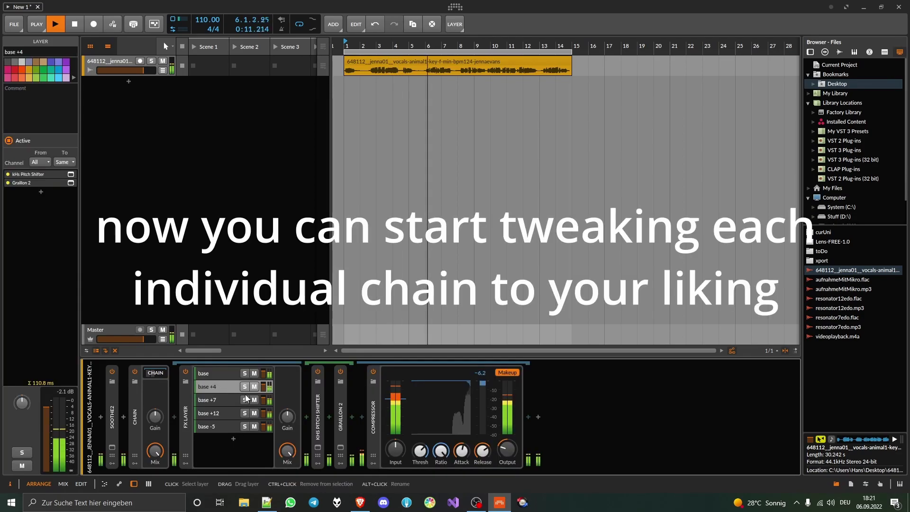
Solo the base +4 layer and adjust Preserve Formants in its Graillon 2.
click(340, 447)
drag(363, 377, 367, 478)
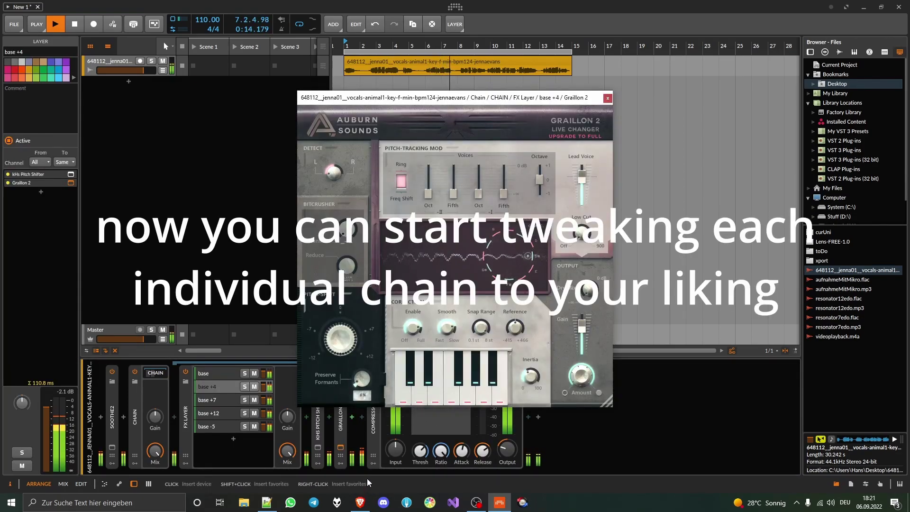
click(245, 387)
drag(365, 379, 379, 359)
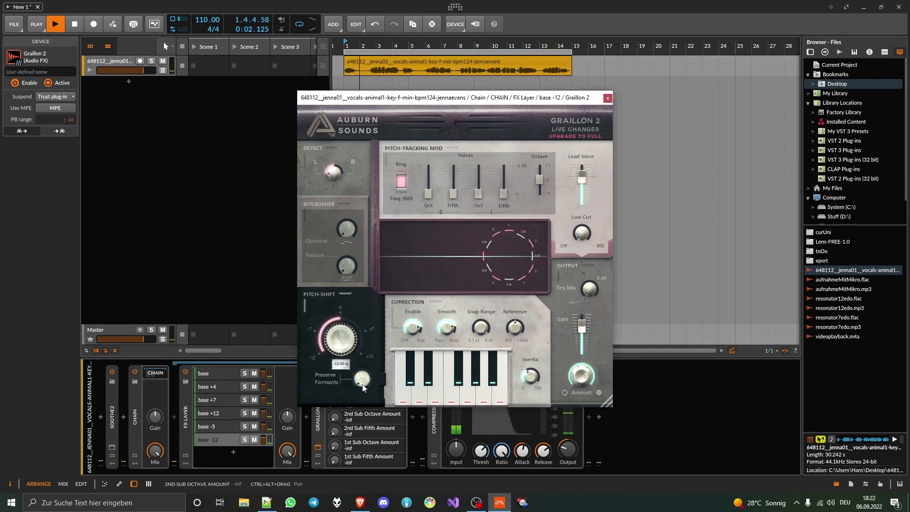
Raise Preserve Formants in the base -12 layer's Graillon 2 and close its window.
drag(364, 383, 378, 312)
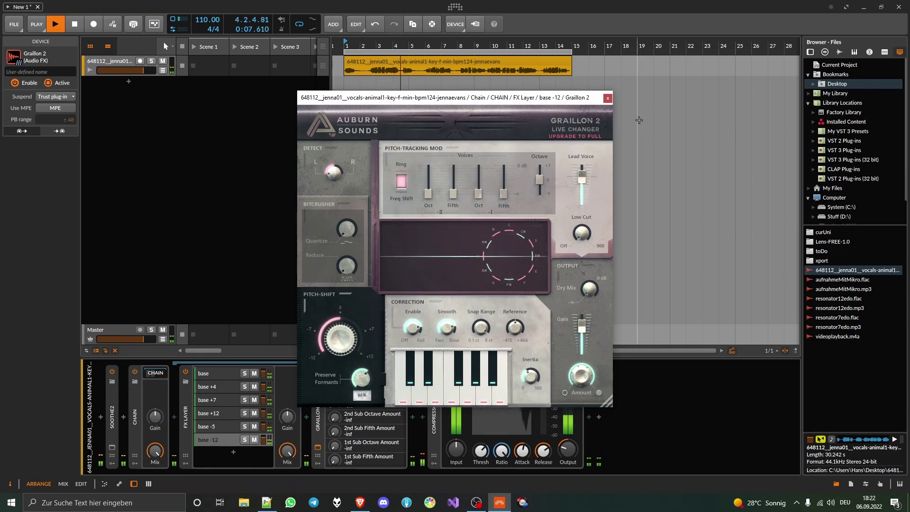
click(607, 98)
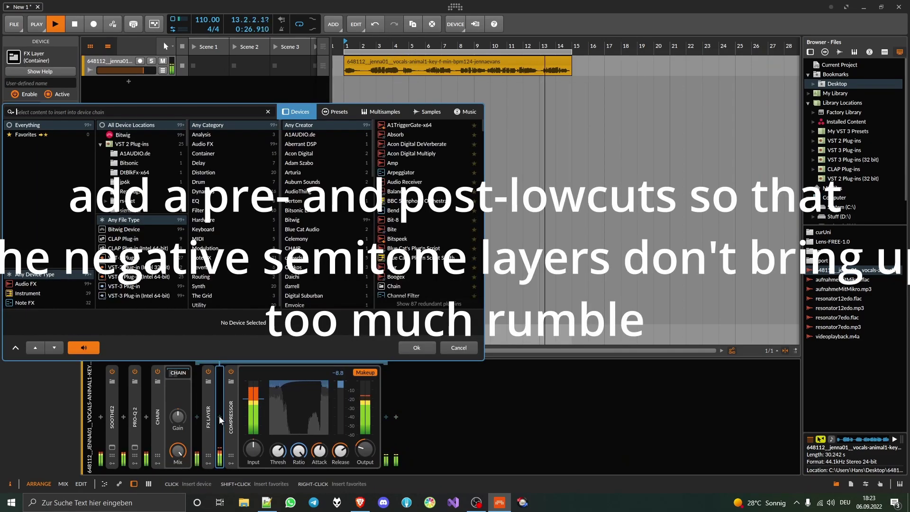
Insert Pro-Q 2 between the FX Layer and Compressor and add a 96 dB/oct Low Cut at 74.173 Hz.
text(pro-q)
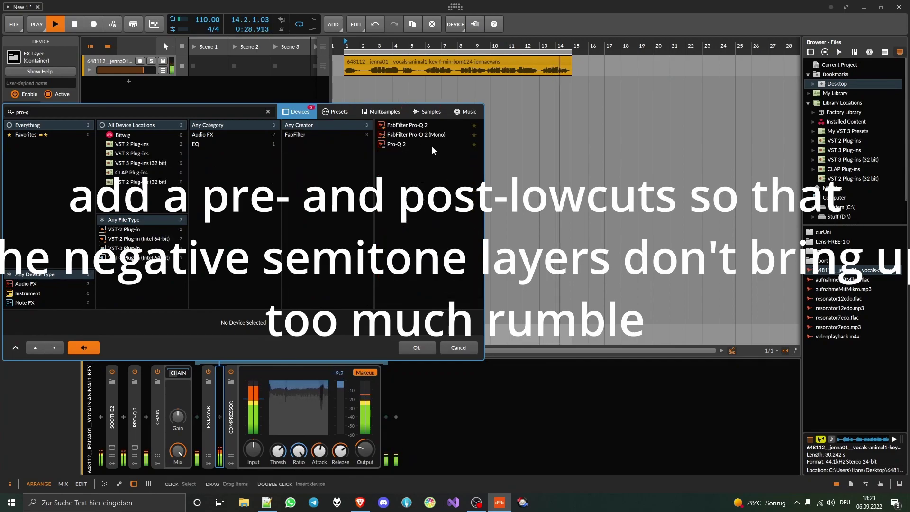
double_click(402, 144)
double_click(363, 223)
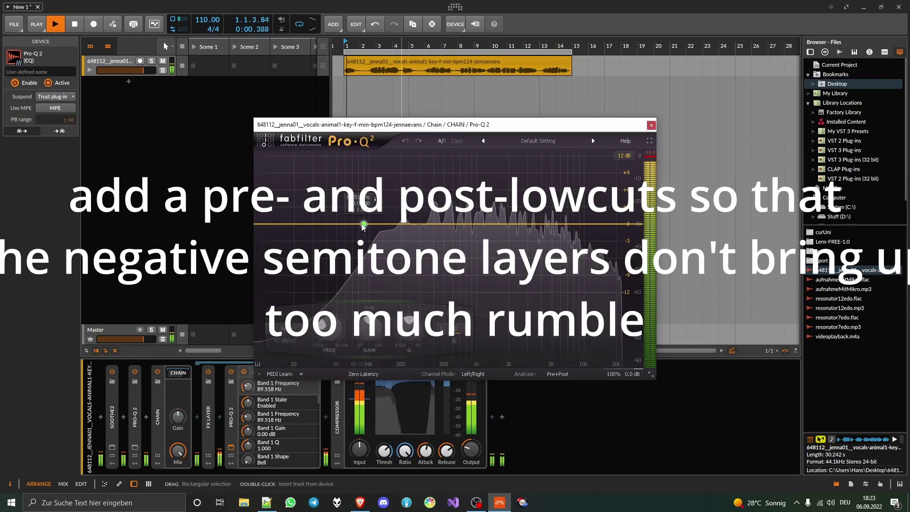
click(284, 328)
click(285, 365)
scroll(364, 224, up, 7)
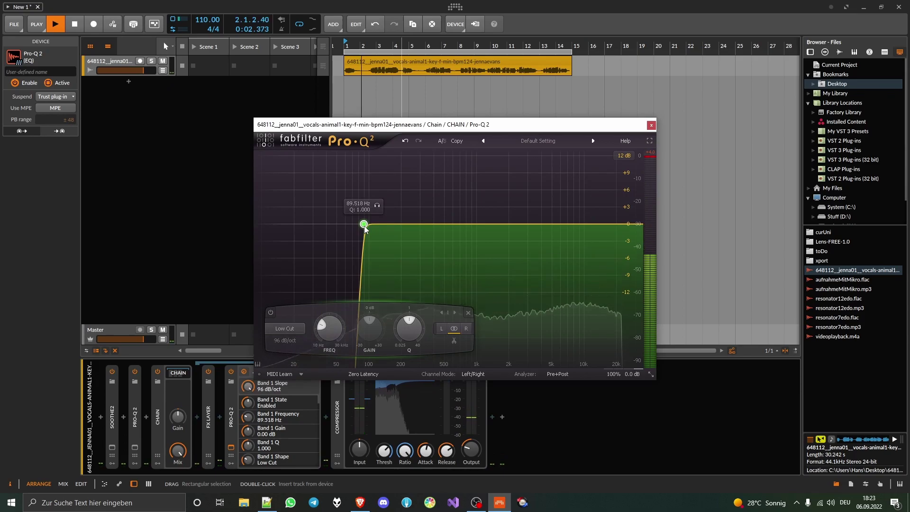
drag(330, 332, 334, 349)
Shape the Pro-Q 2 curve with bell bands, including -1.58 dB at 118.93 Hz and -2.00 dB at 4319 Hz with Q 1.279, and close it.
drag(470, 213, 379, 234)
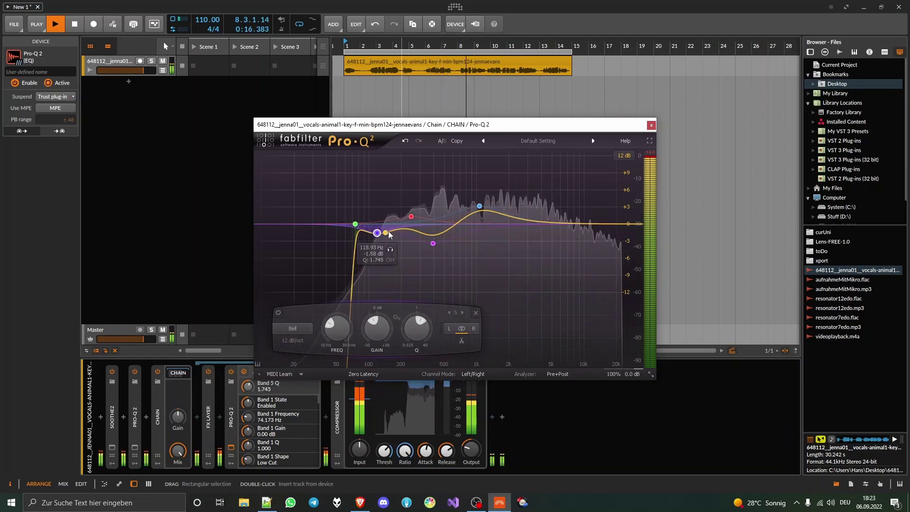
mouse_move(553, 223)
mouse_down()
mouse_move(597, 213)
mouse_move(544, 236)
mouse_up()
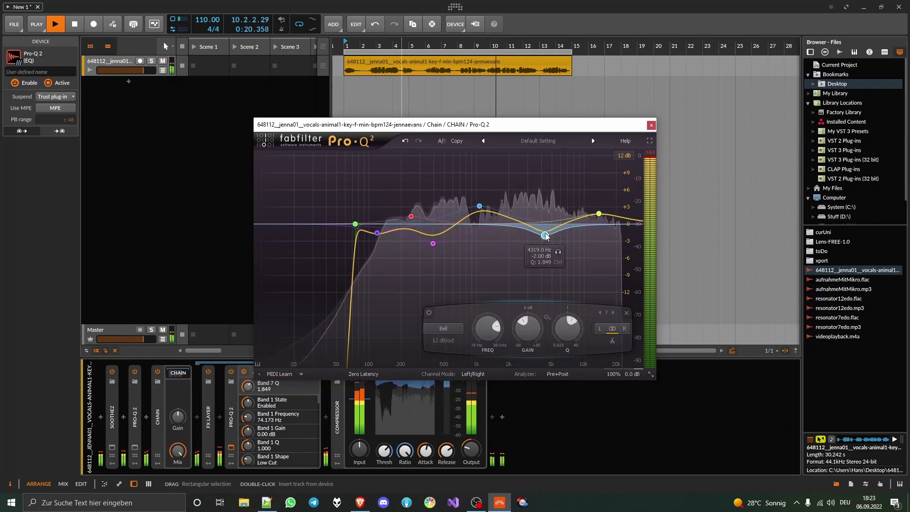
scroll(545, 236, down, 1)
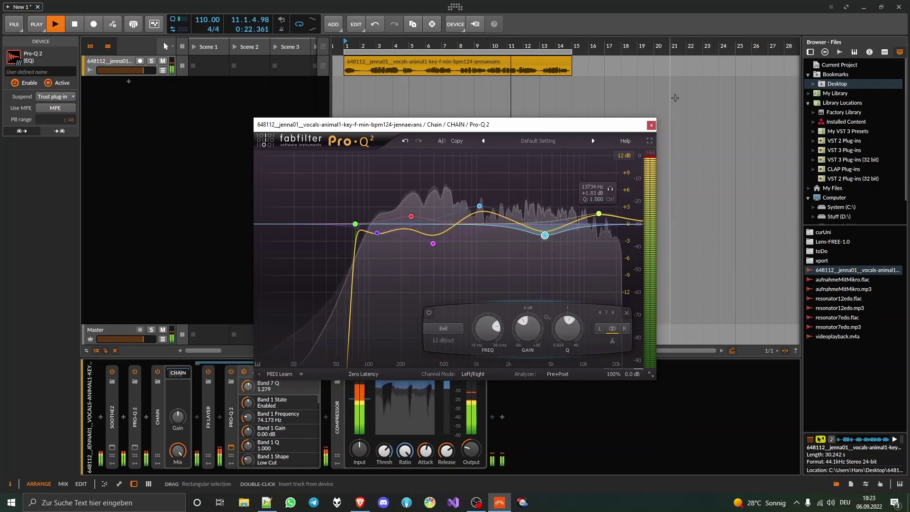
click(651, 125)
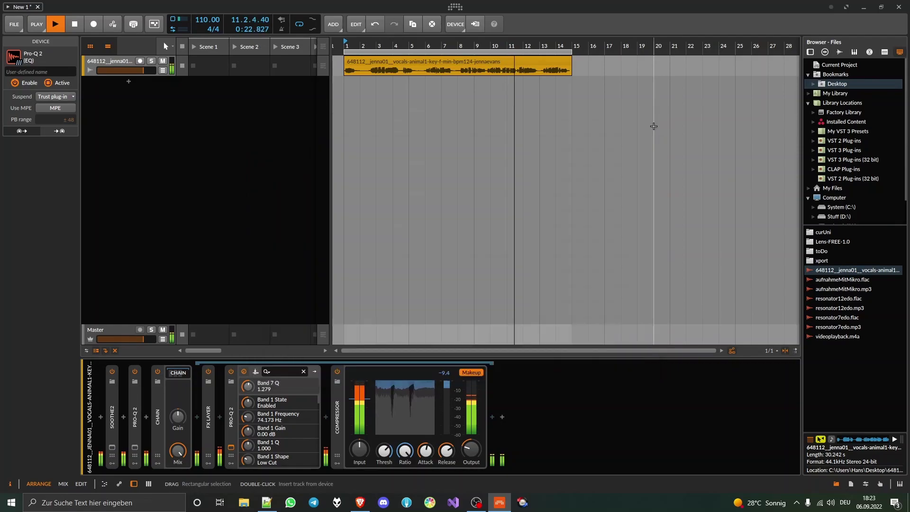
Collapse the Pro-Q 2 and Compressor devices inside the Chain.
click(230, 406)
click(254, 411)
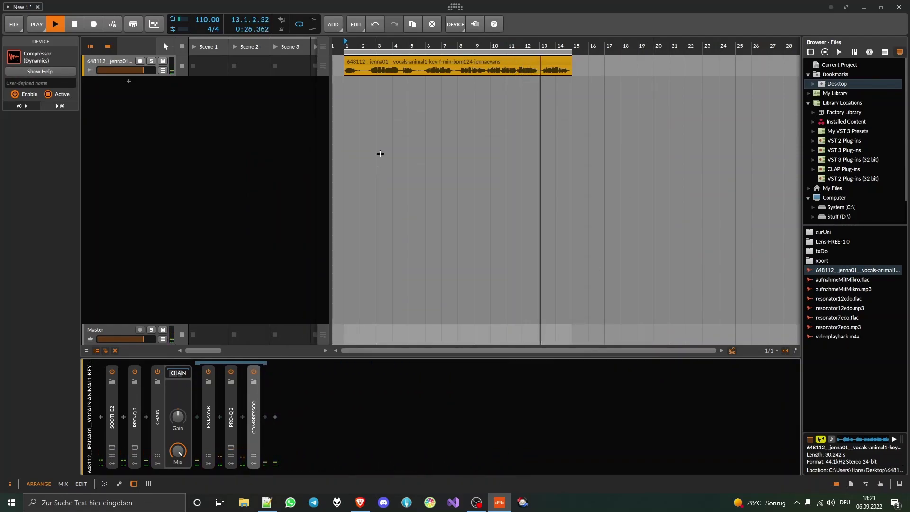
scroll(383, 119, up, 5)
scroll(377, 109, down, 3)
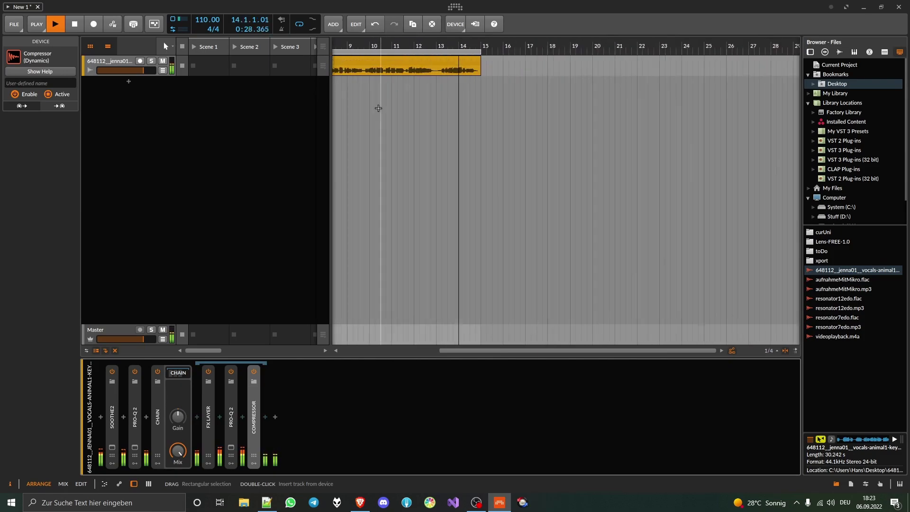